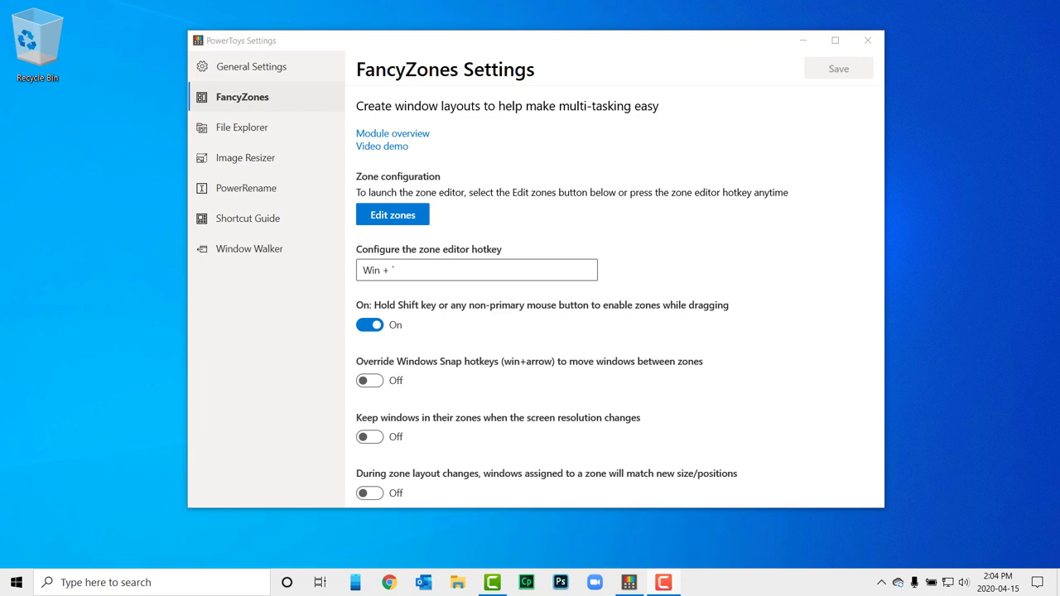
Minimize the settings window and preview the Grid, Rows, Columns and Focus templates in the FancyZones layout editor
{"action": "left_click", "coordinate": [803, 39]}
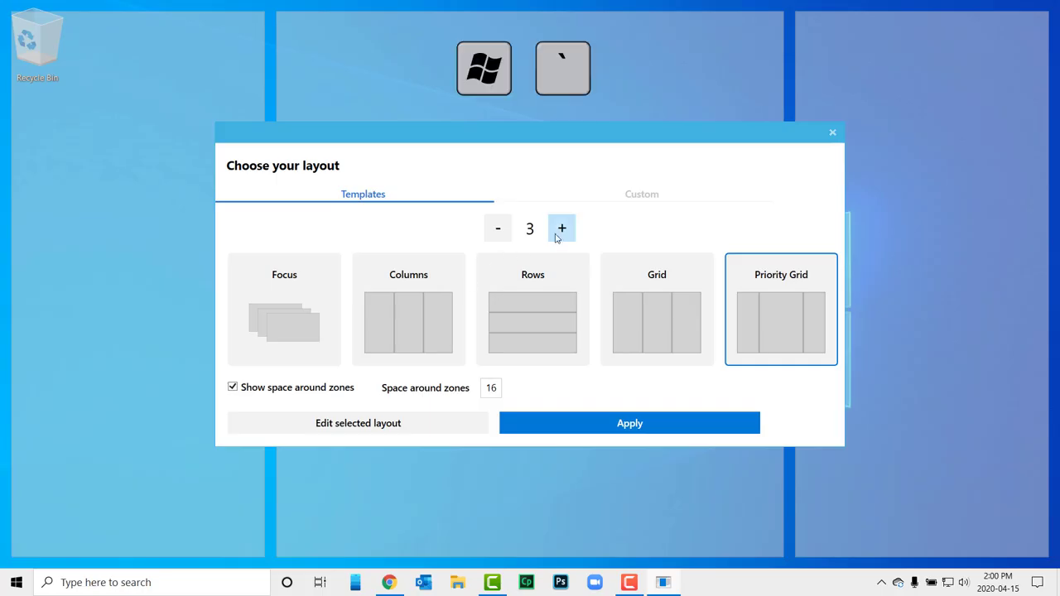
{"action": "left_click", "coordinate": [626, 303]}
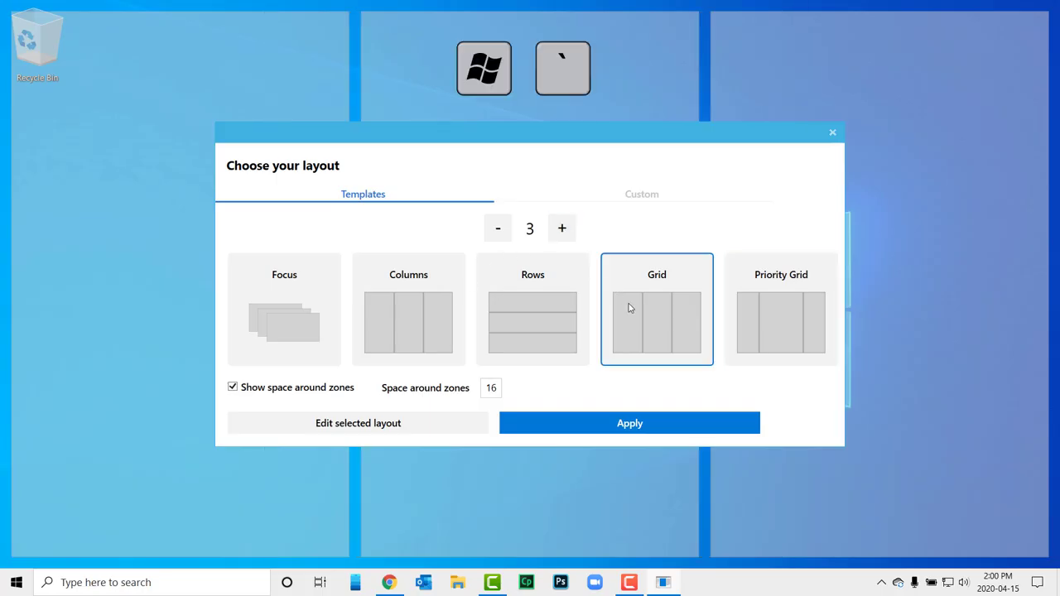
{"action": "left_click", "coordinate": [537, 314]}
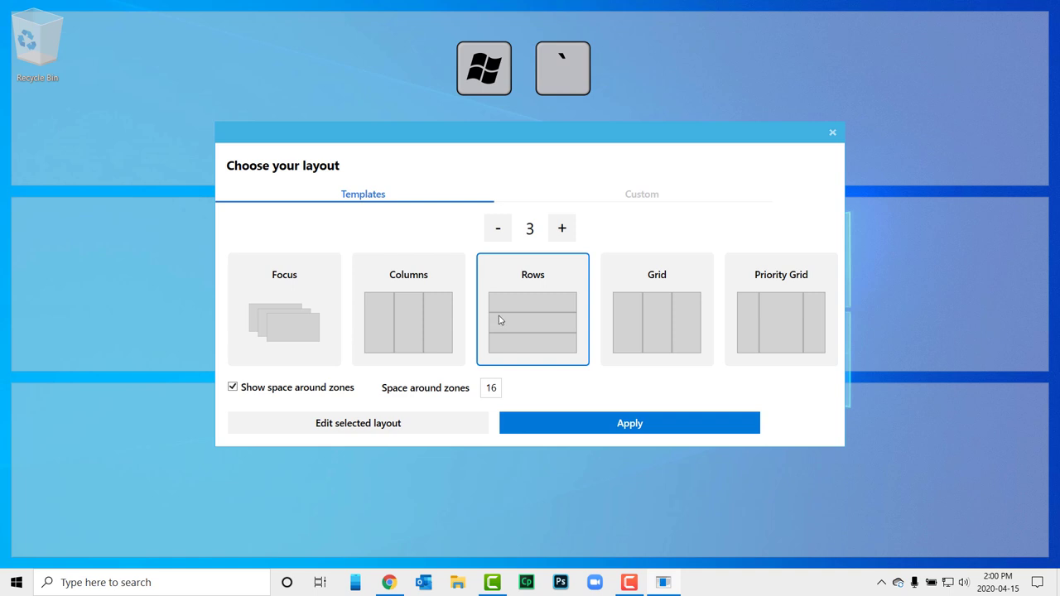
{"action": "left_click", "coordinate": [415, 319]}
{"action": "left_click", "coordinate": [288, 324]}
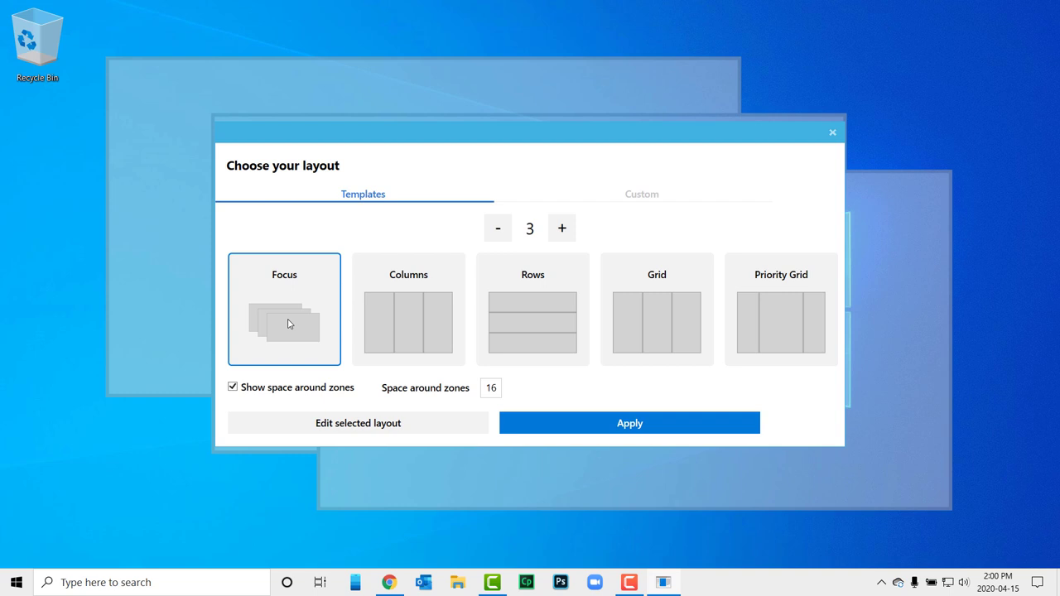
Apply the Priority Grid template with 5 zones and a space around zones of 10
{"action": "left_click", "coordinate": [561, 230]}
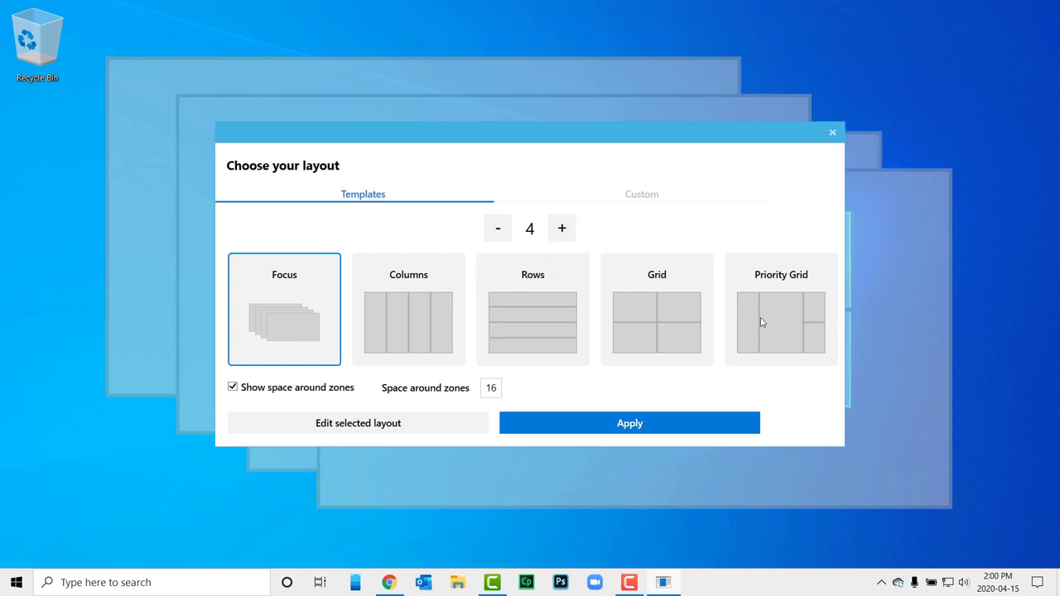
{"action": "left_click", "coordinate": [232, 389]}
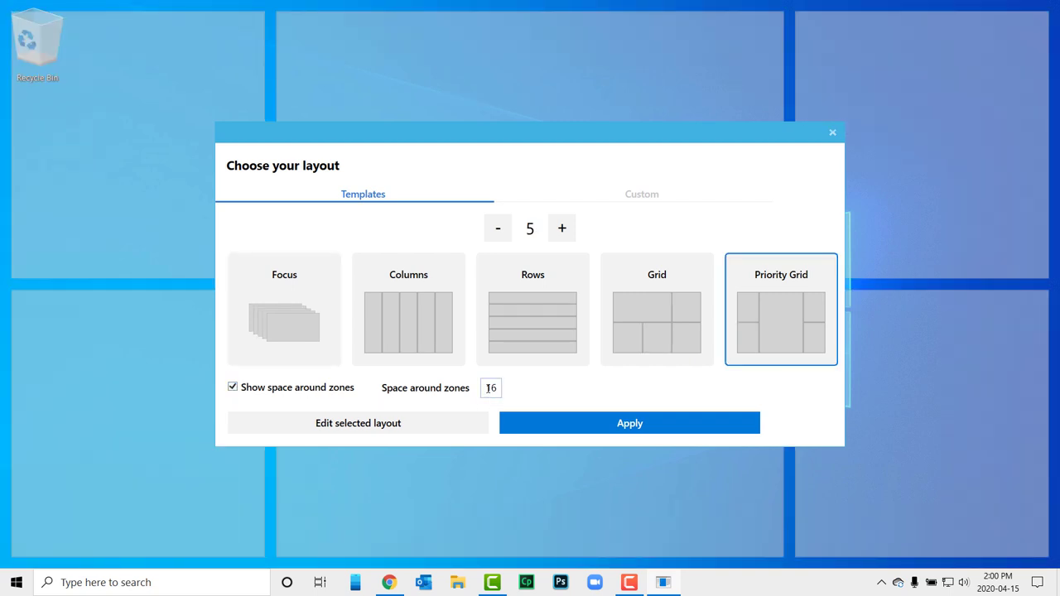
{"action": "left_click_drag", "start_coordinate": [487, 387], "coordinate": [516, 391]}
{"action": "type", "text": "10"}
{"action": "left_click", "coordinate": [557, 424]}
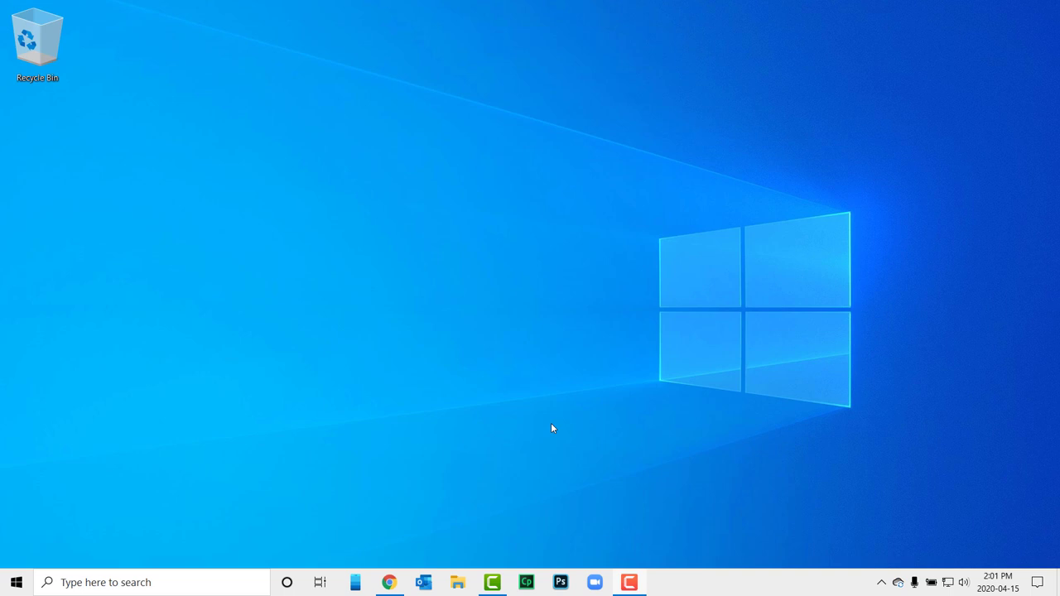
Switch to the Chrome window and move it toward the left of the desktop to snap it into a zone
{"action": "left_click", "coordinate": [389, 583]}
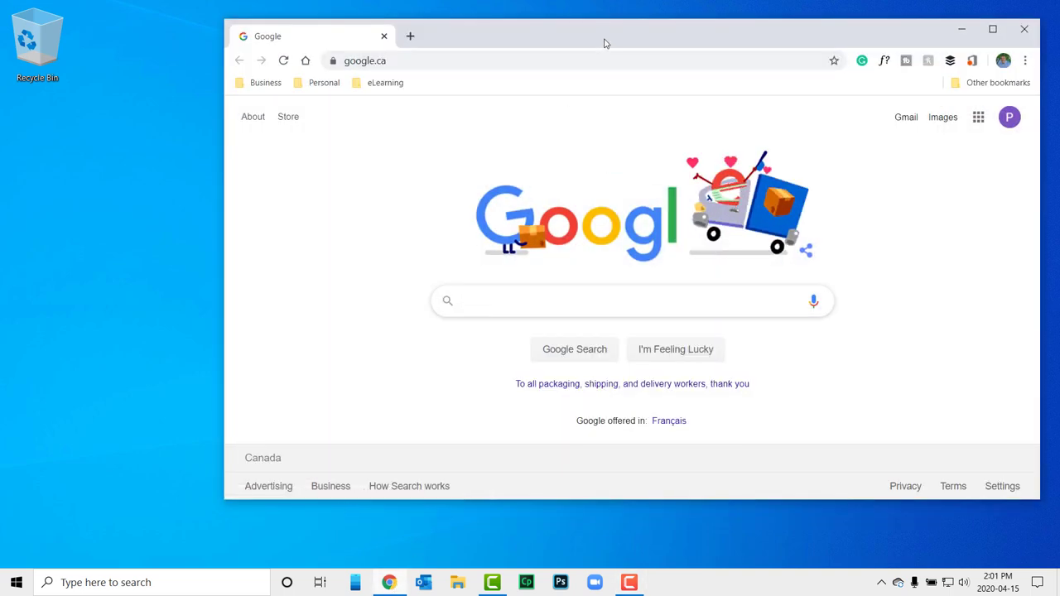
{"action": "left_click_drag", "start_coordinate": [604, 41], "coordinate": [331, 170]}
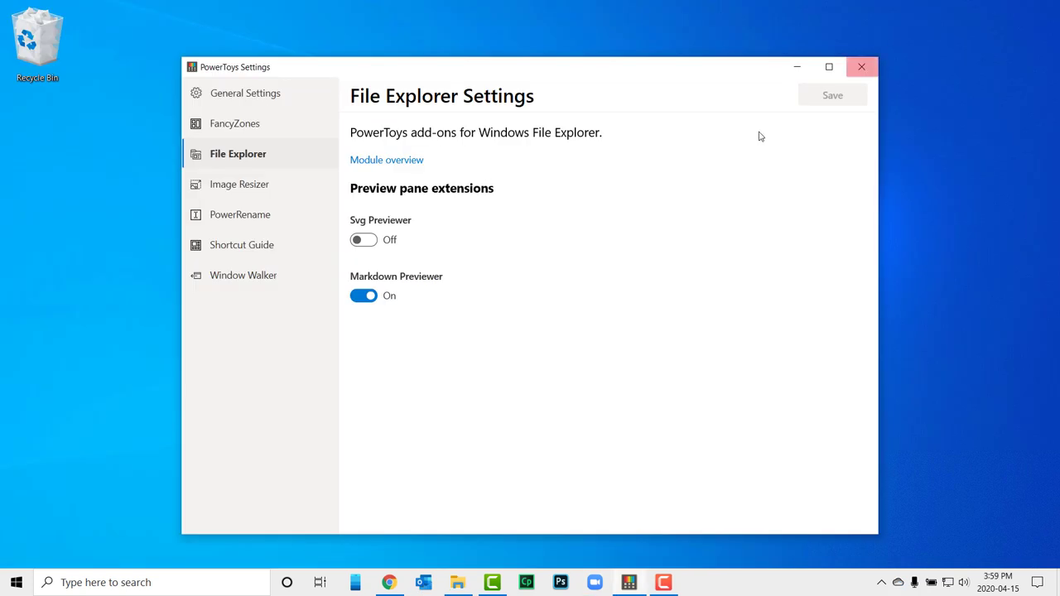
Turn on the Svg Previewer in the PowerToys File Explorer settings and save the change
{"action": "left_click", "coordinate": [364, 241]}
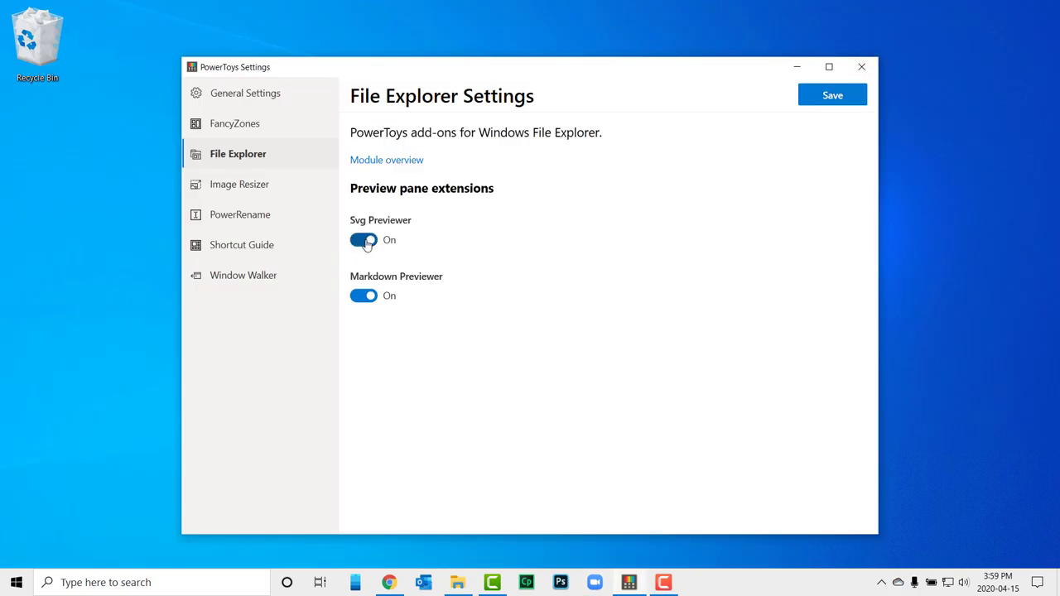
{"action": "left_click", "coordinate": [839, 97]}
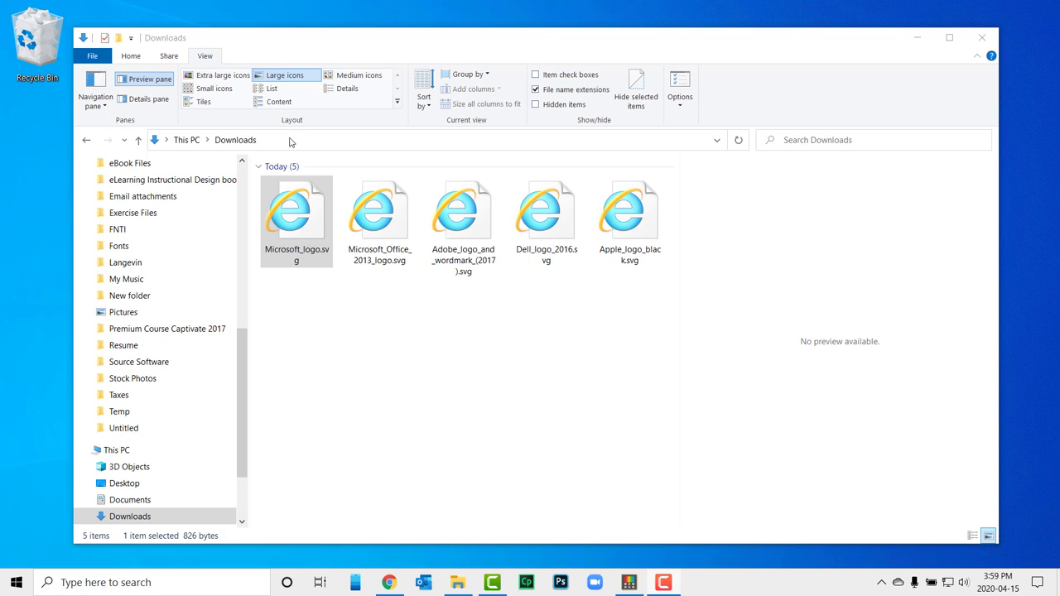
Check the preview pane for the Microsoft Office, Adobe, Dell and Apple logo SVG files in Downloads, and minimize the File Explorer window
{"action": "left_click", "coordinate": [381, 214]}
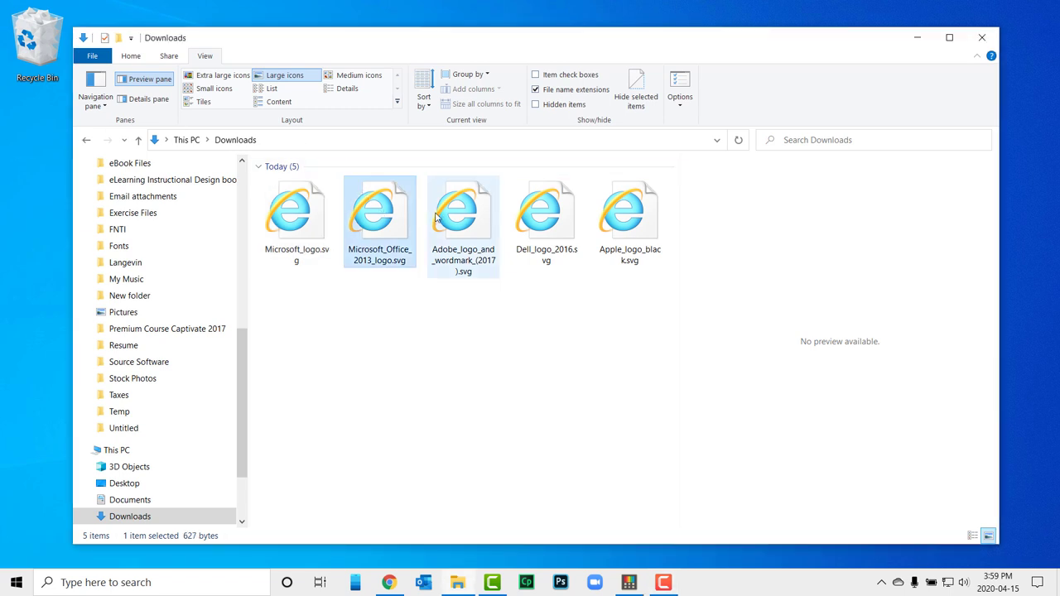
{"action": "left_click", "coordinate": [460, 217]}
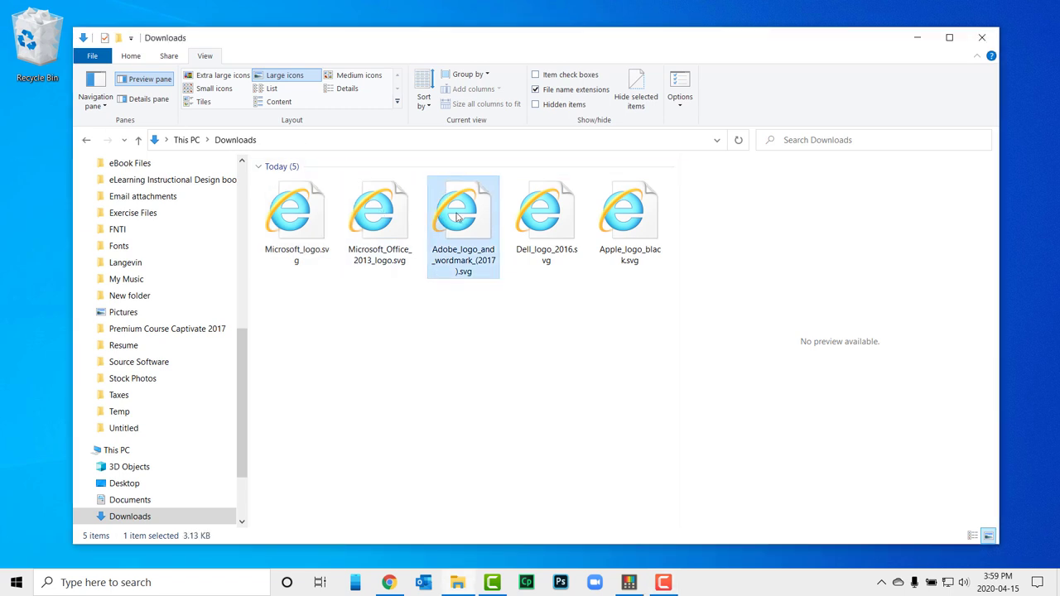
{"action": "left_click", "coordinate": [541, 217]}
{"action": "left_click", "coordinate": [635, 221]}
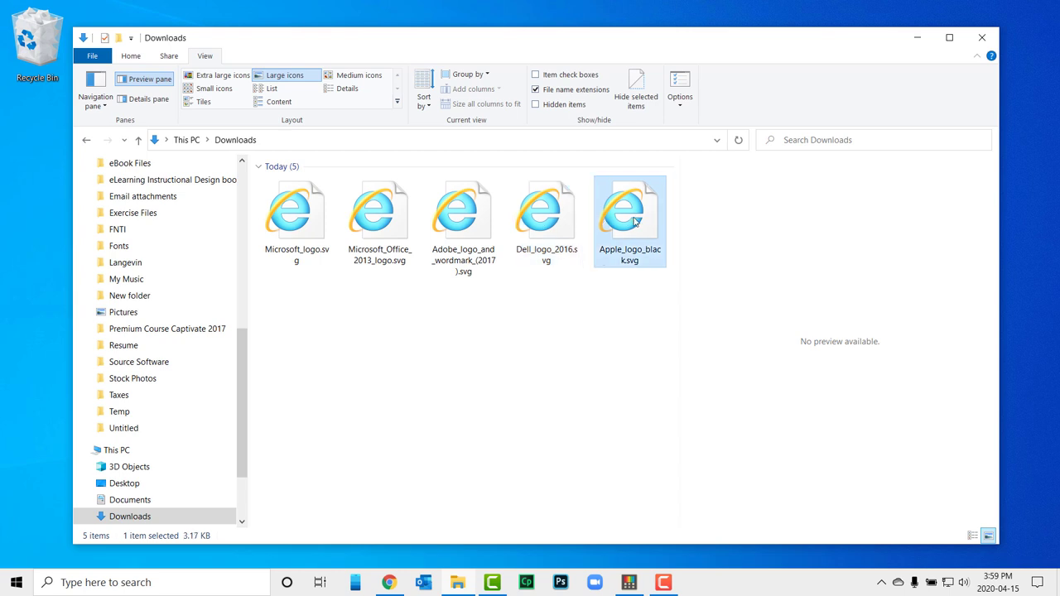
{"action": "left_click", "coordinate": [927, 38]}
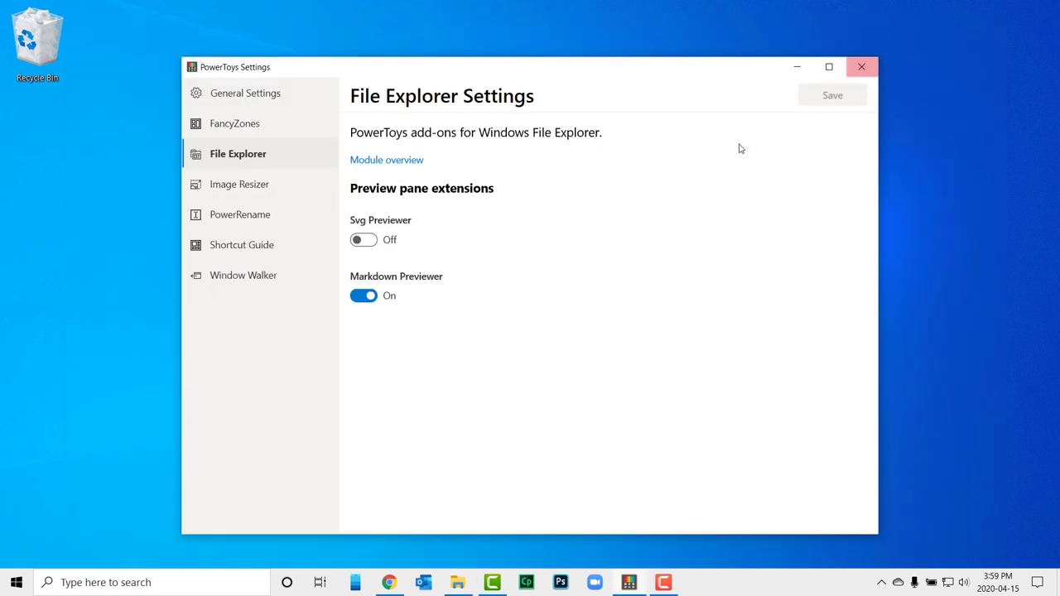
Enable the Svg Previewer preview pane extension in PowerToys and save the settings
{"action": "left_click", "coordinate": [365, 241]}
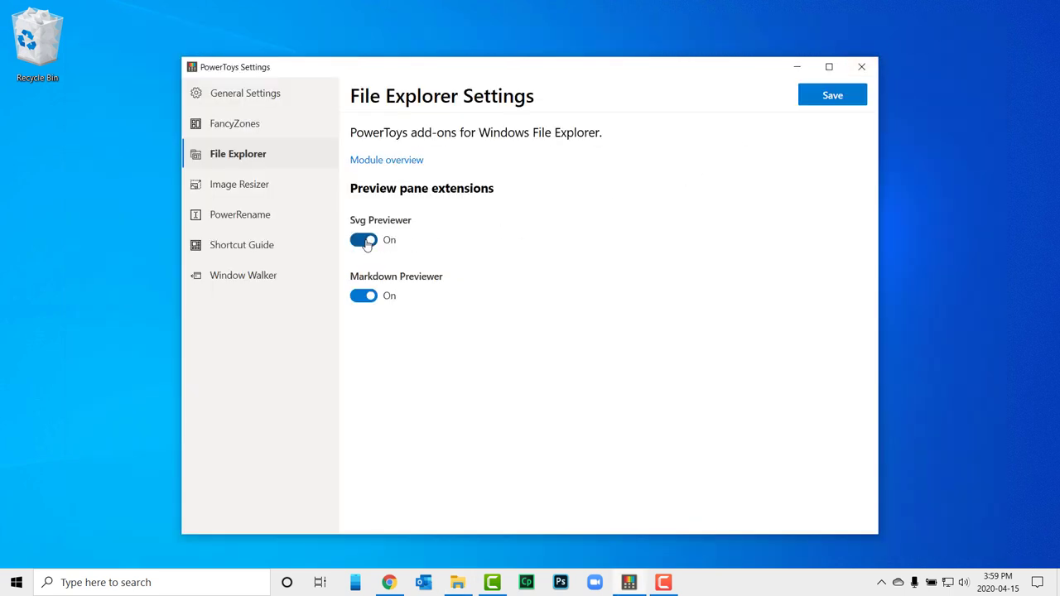
{"action": "left_click", "coordinate": [836, 96]}
Switch to File Explorer and preview Microsoft_logo.svg and Microsoft_Office_2013_logo.svg in Downloads
{"action": "left_click", "coordinate": [457, 584]}
{"action": "left_click", "coordinate": [297, 235]}
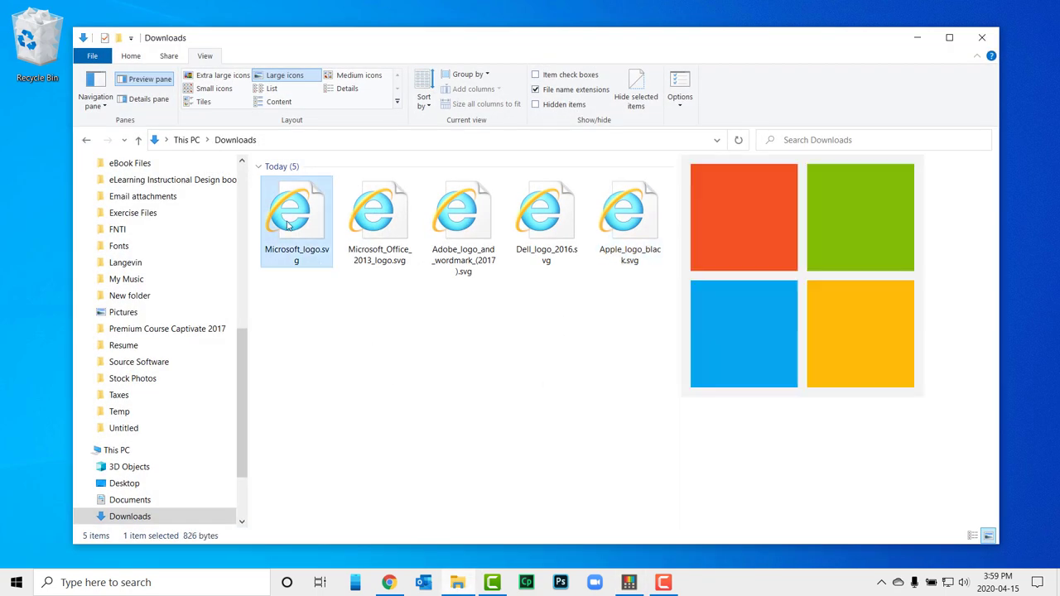
{"action": "left_click", "coordinate": [385, 228]}
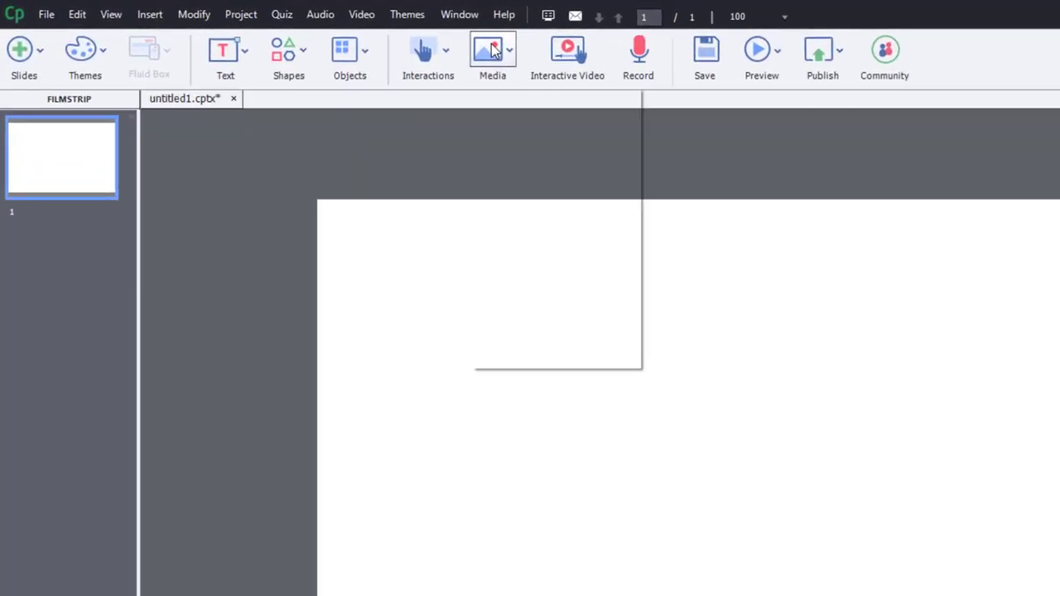
Switch to Adobe Captivate and insert the image AdobeStock_297103193.jpeg from Downloads onto the slide
{"action": "left_click", "coordinate": [314, 31]}
{"action": "left_click", "coordinate": [511, 166]}
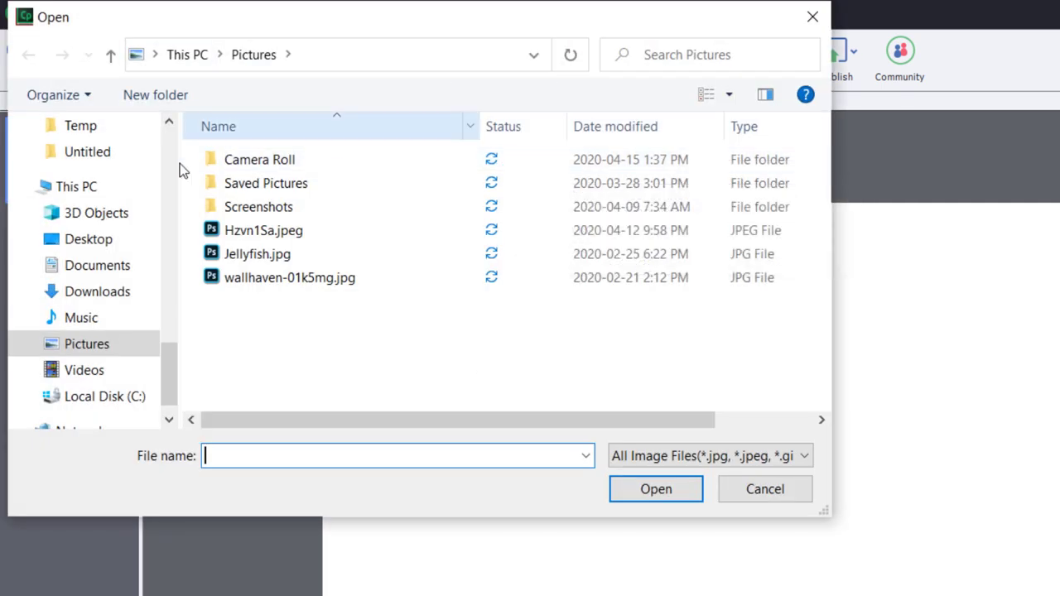
{"action": "left_click", "coordinate": [83, 290]}
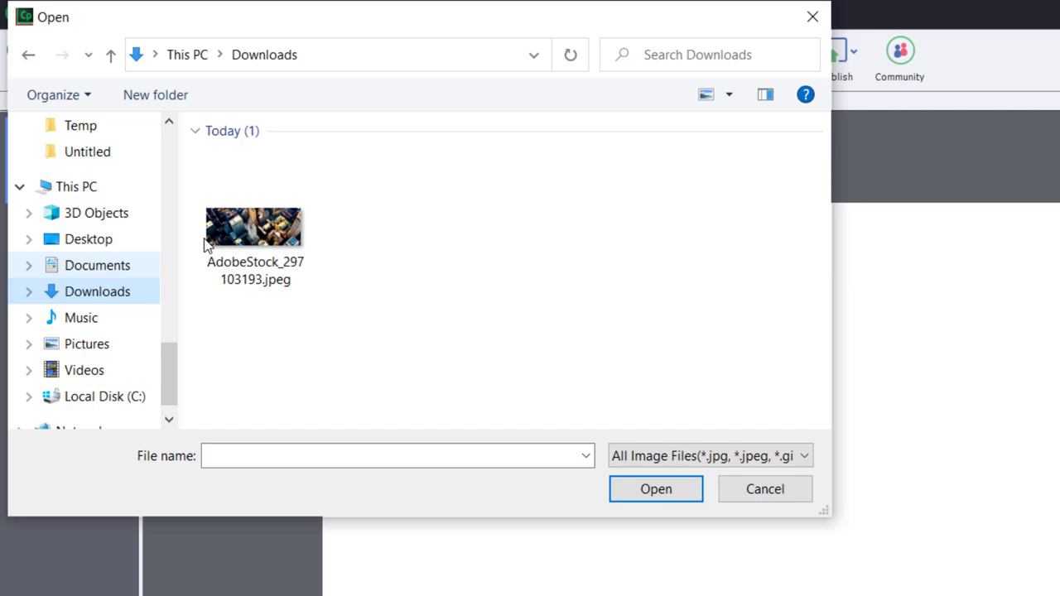
{"action": "left_click", "coordinate": [246, 236]}
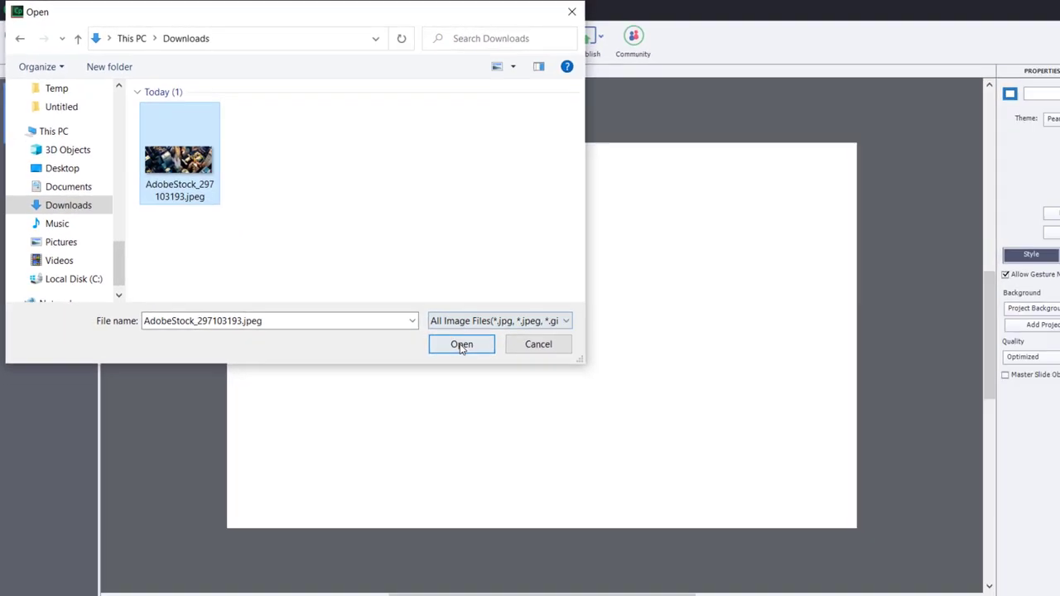
{"action": "left_click", "coordinate": [656, 489]}
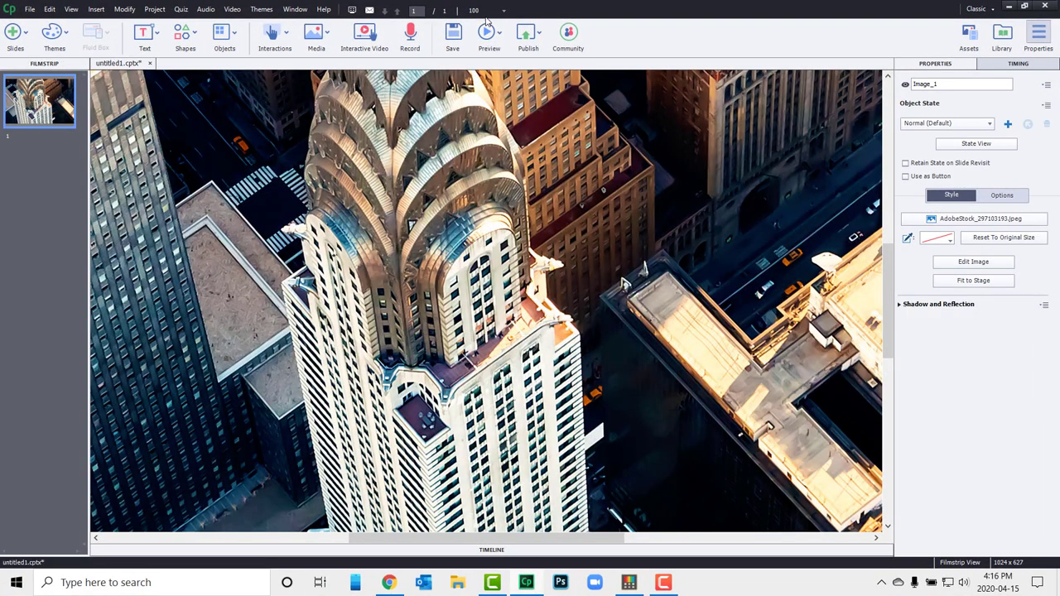
{"action": "scroll", "coordinate": [487, 15], "scroll_direction": "down", "scroll_amount": 3}
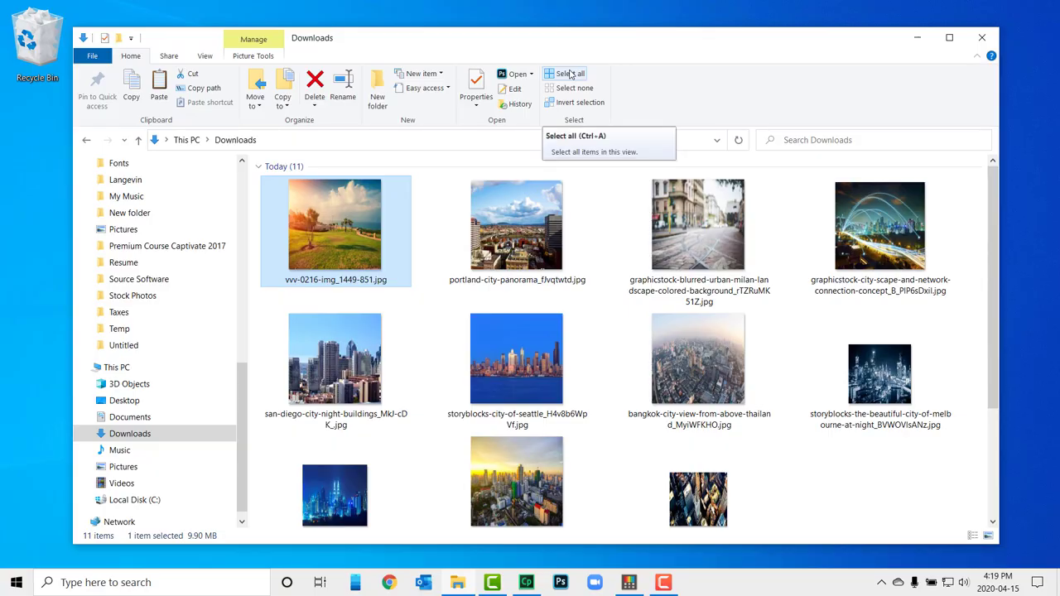
Select all pictures in the Downloads folder and open Image Resizer for them
{"action": "left_click", "coordinate": [563, 74]}
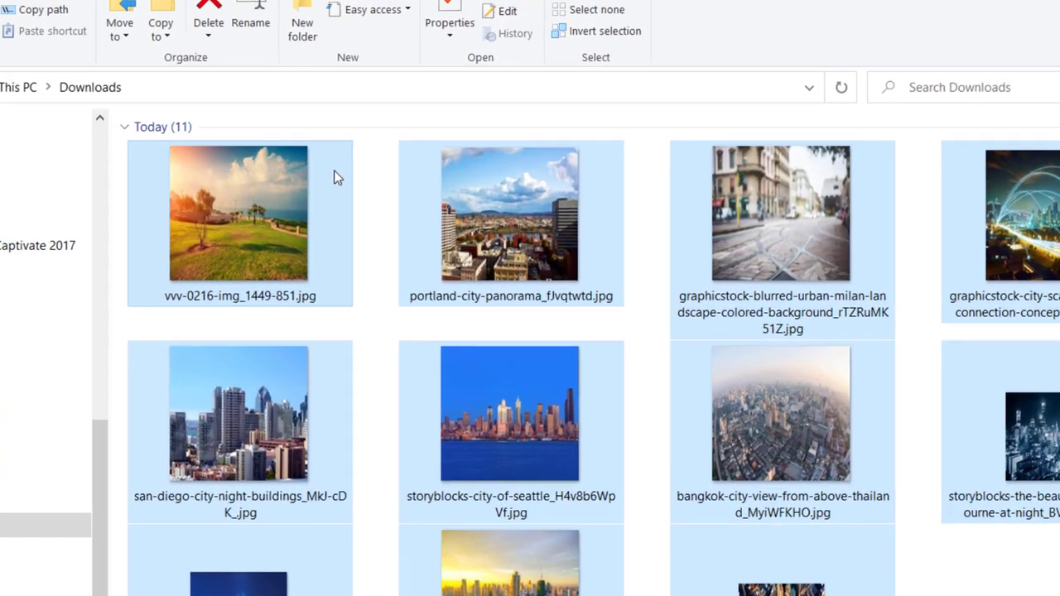
{"action": "right_click", "coordinate": [401, 199]}
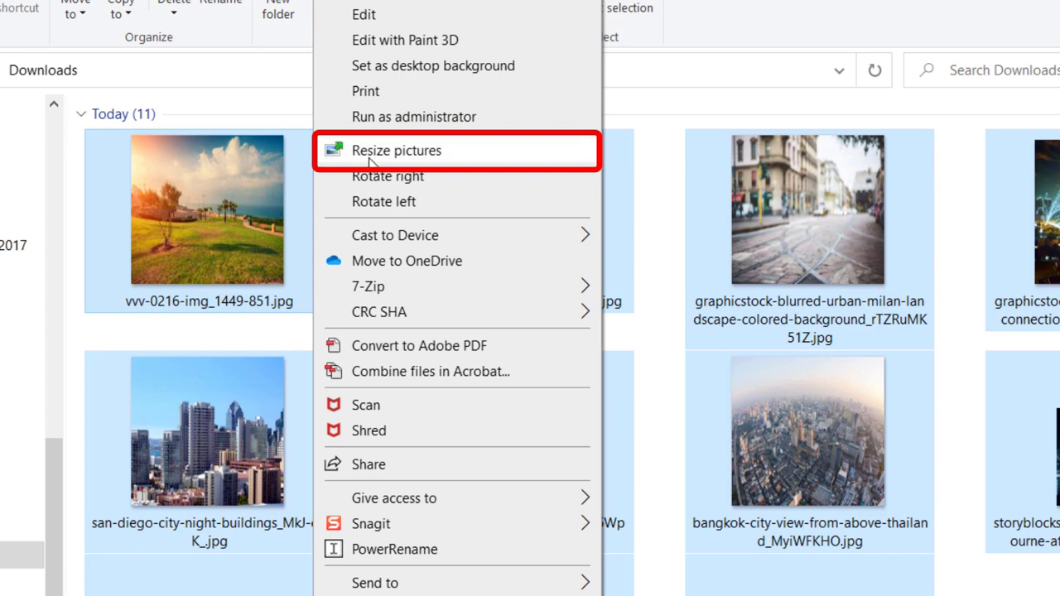
{"action": "left_click", "coordinate": [369, 157]}
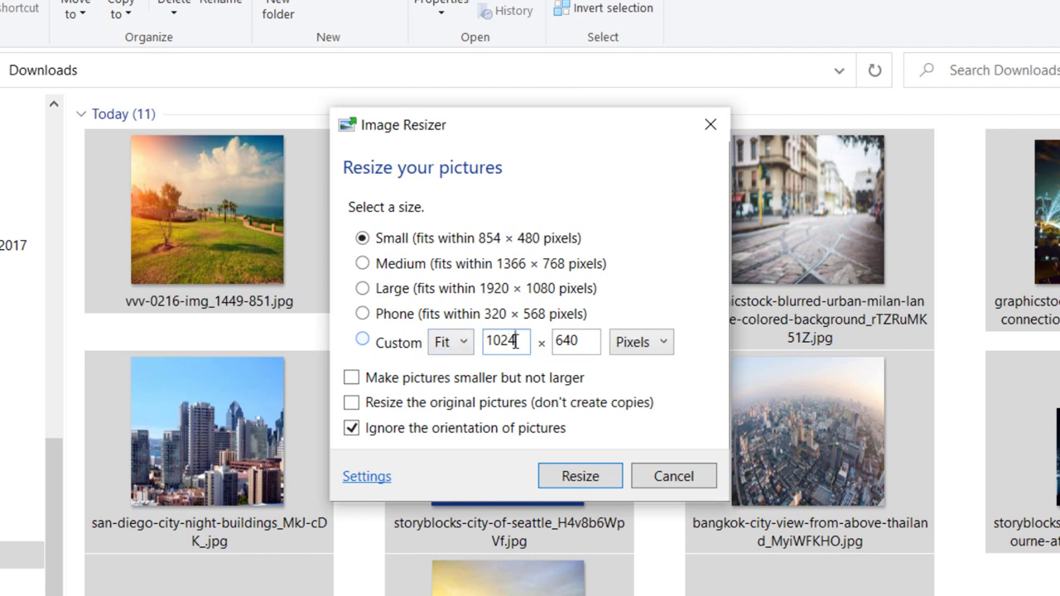
Go through the Medium, Large, Phone and Custom sizes and the option to make pictures smaller but not larger in Image Resizer
{"action": "left_click", "coordinate": [362, 264]}
{"action": "left_click", "coordinate": [362, 288]}
{"action": "left_click", "coordinate": [362, 314]}
{"action": "left_click", "coordinate": [364, 345]}
{"action": "left_click", "coordinate": [352, 378]}
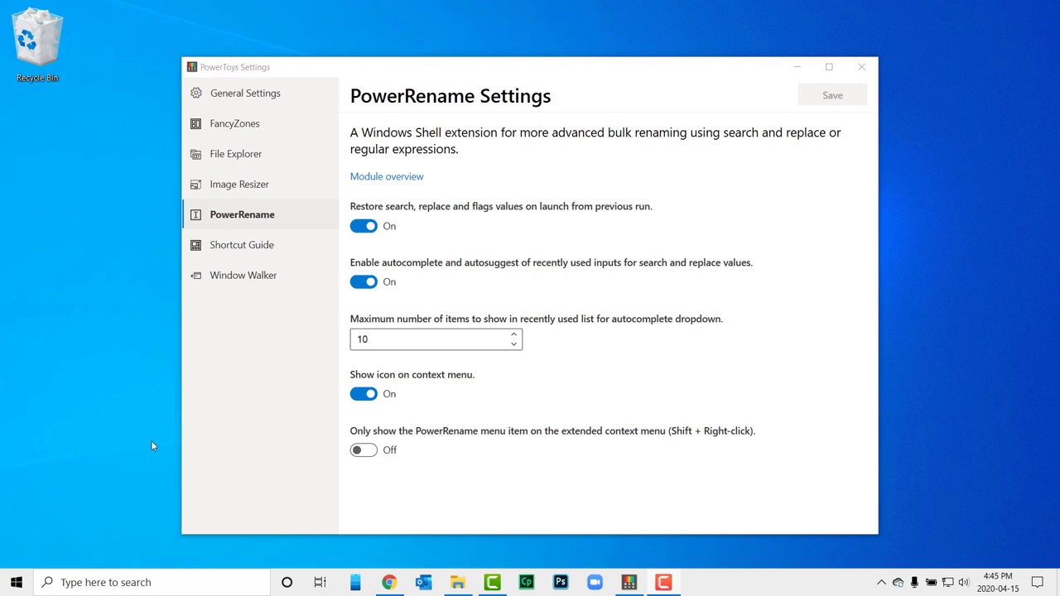
Switch to File Explorer, select all files in the Project Files folder and open PowerRename for them
{"action": "left_click", "coordinate": [457, 584]}
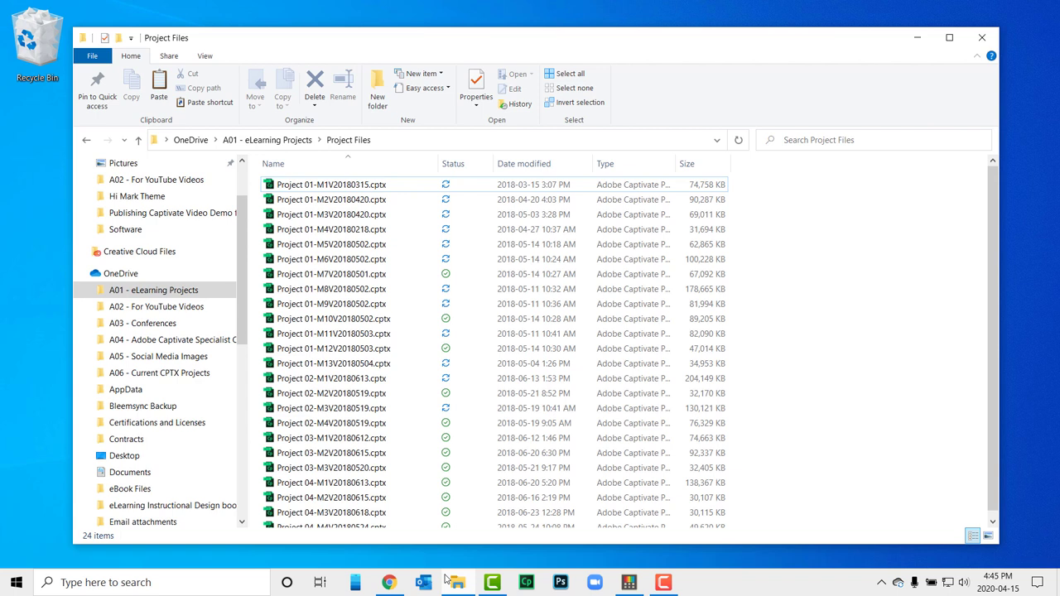
{"action": "left_click", "coordinate": [468, 184]}
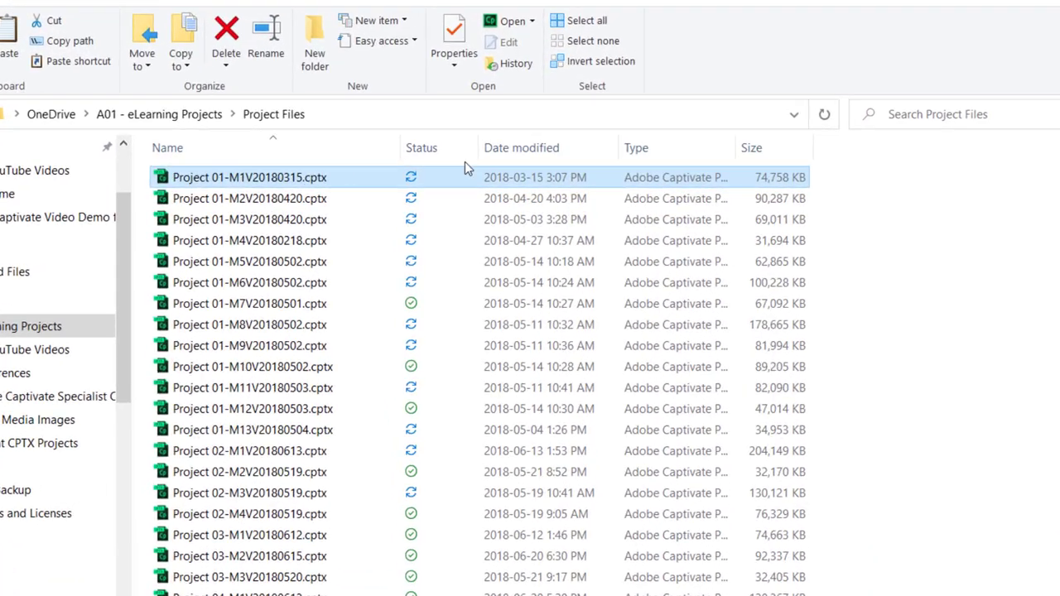
{"action": "left_click", "coordinate": [573, 21]}
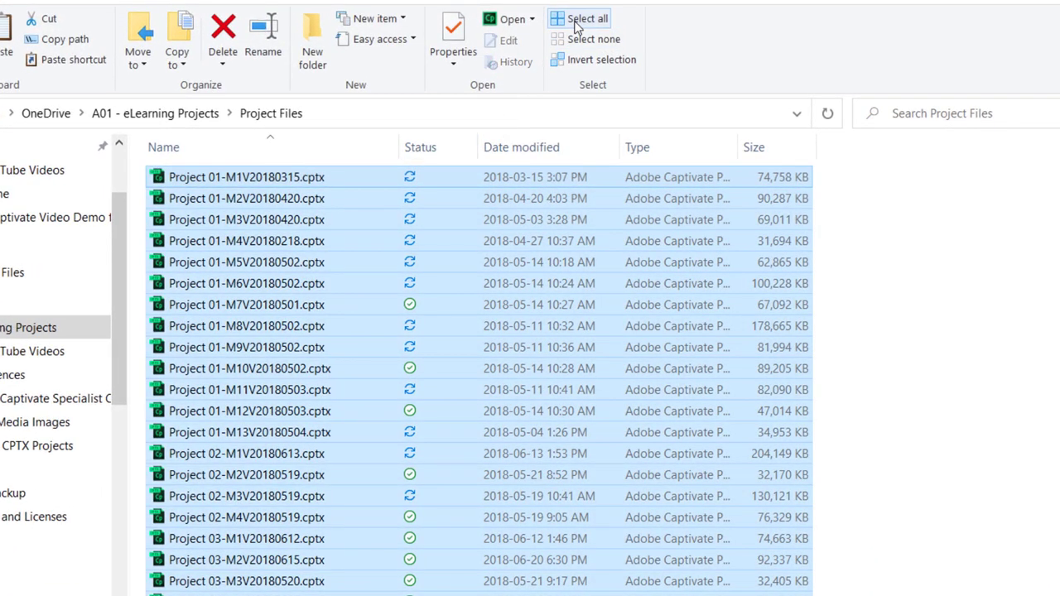
{"action": "right_click", "coordinate": [189, 176]}
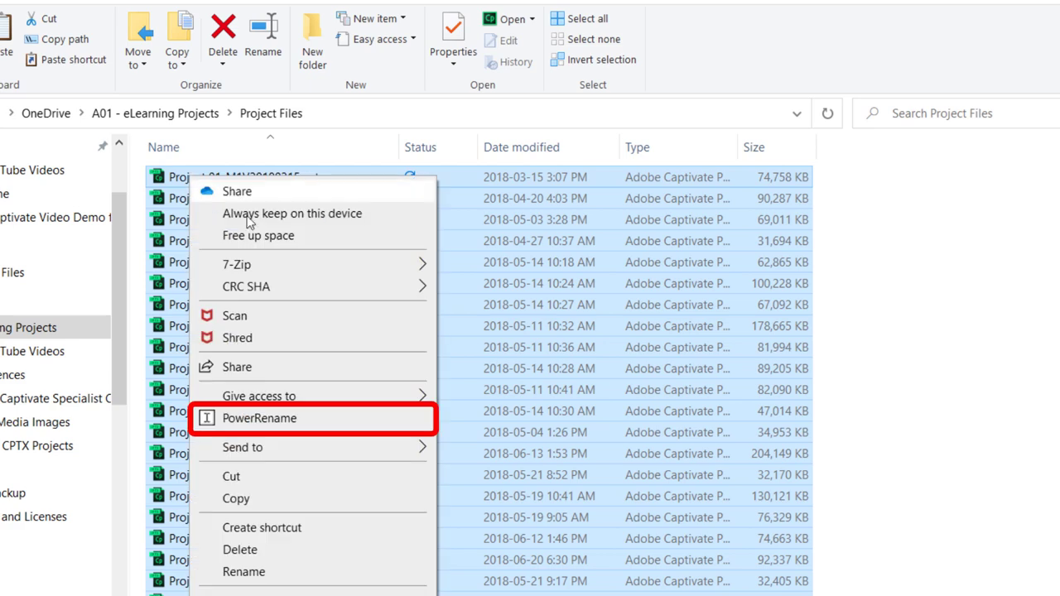
{"action": "left_click", "coordinate": [325, 421]}
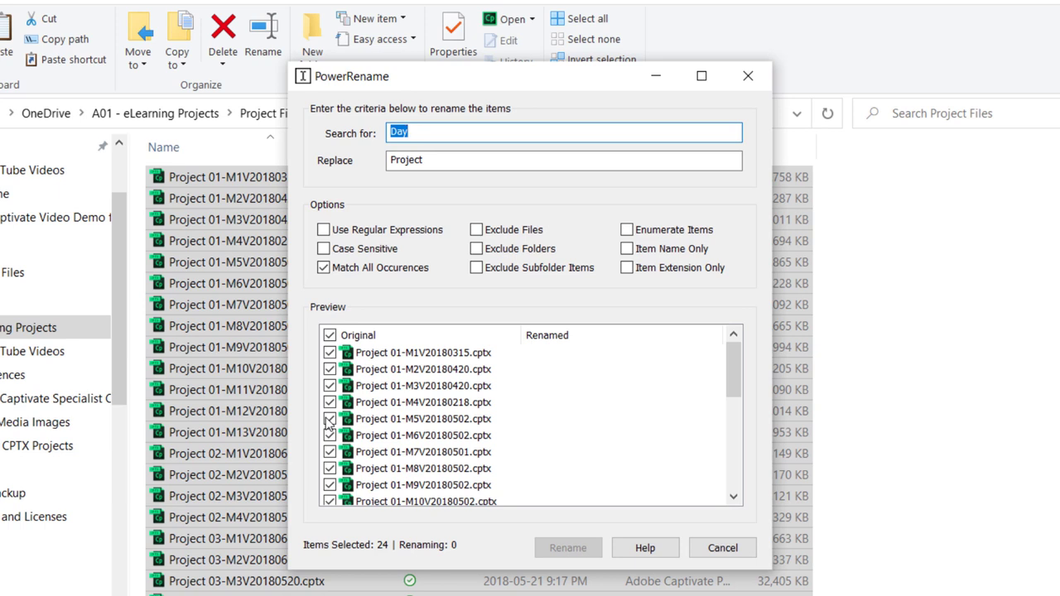
Replace "Project" with "XTC Consulting" in the names of all selected files and apply the rename
{"action": "type", "text": "Proj"}
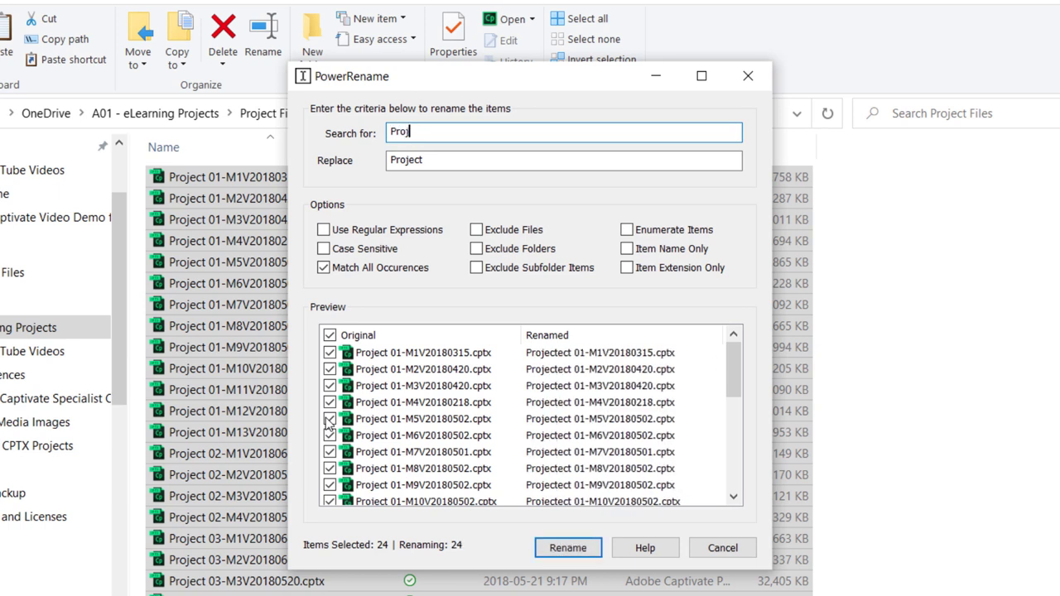
{"action": "type", "text": "ect"}
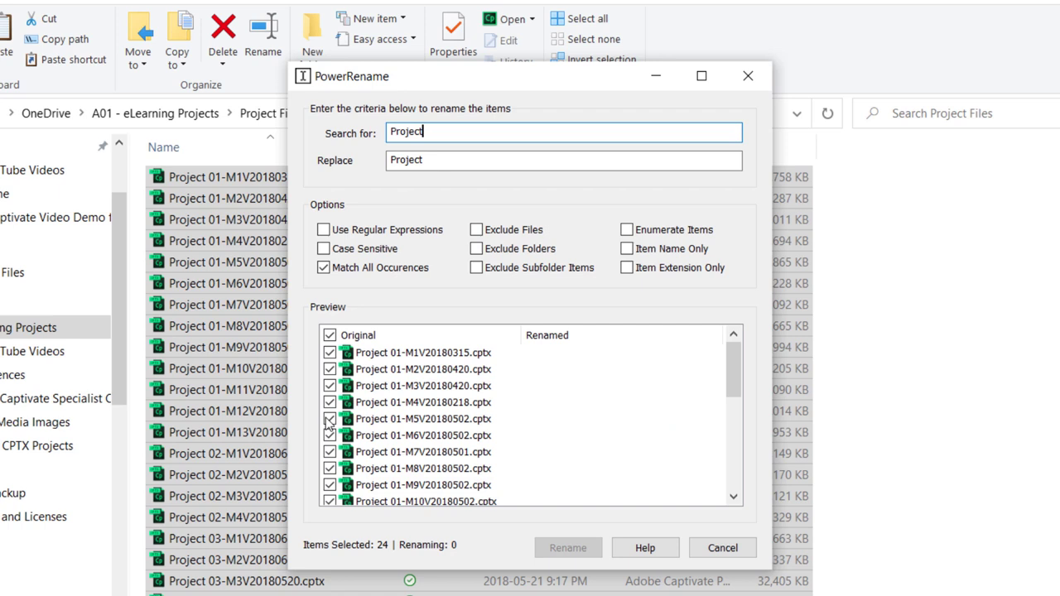
{"action": "key", "text": "Tab"}
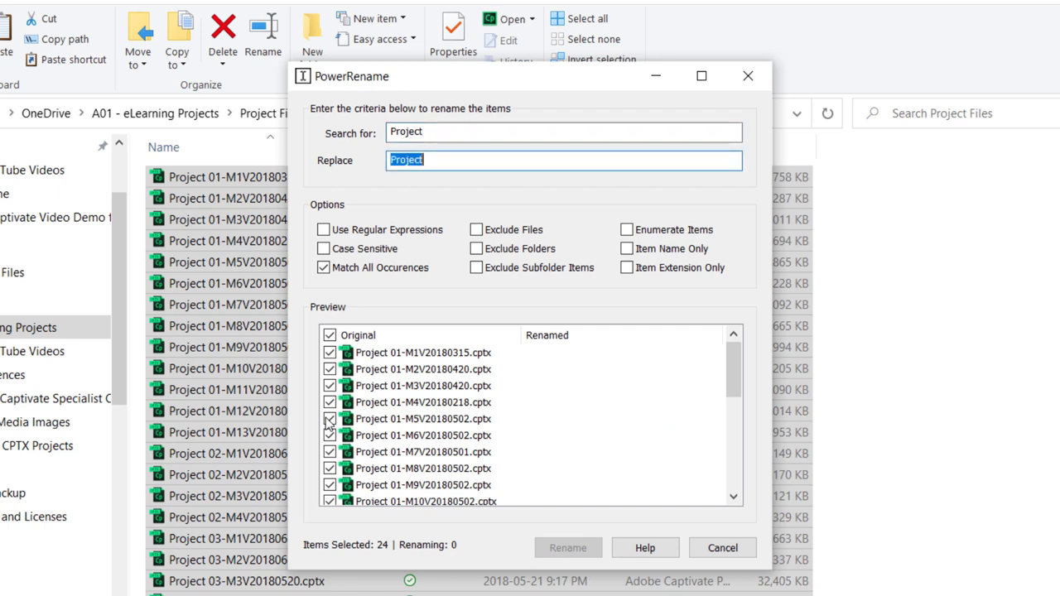
{"action": "type", "text": "XTC "}
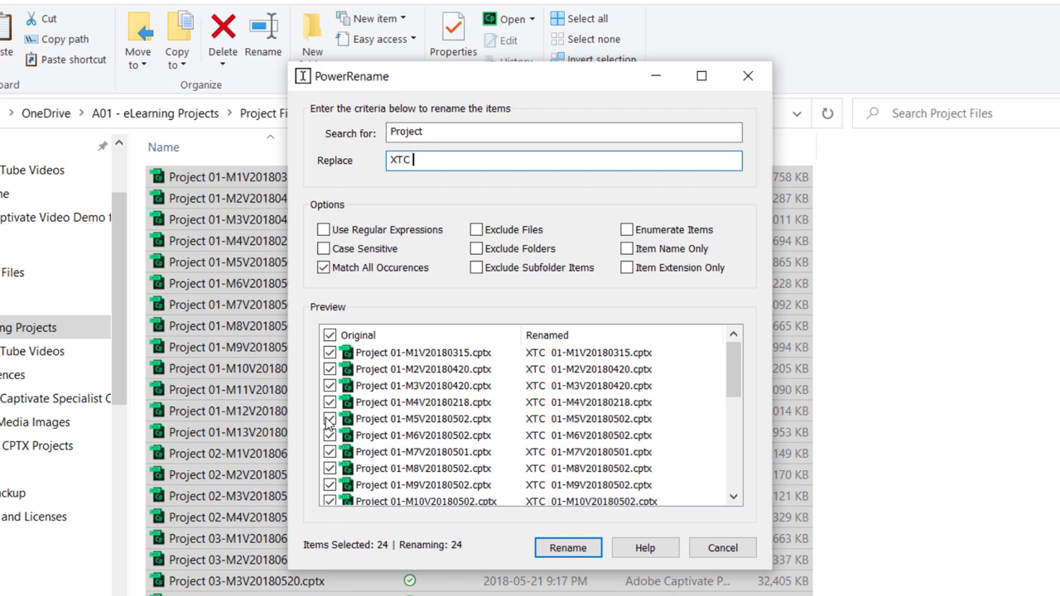
{"action": "type", "text": "Consul"}
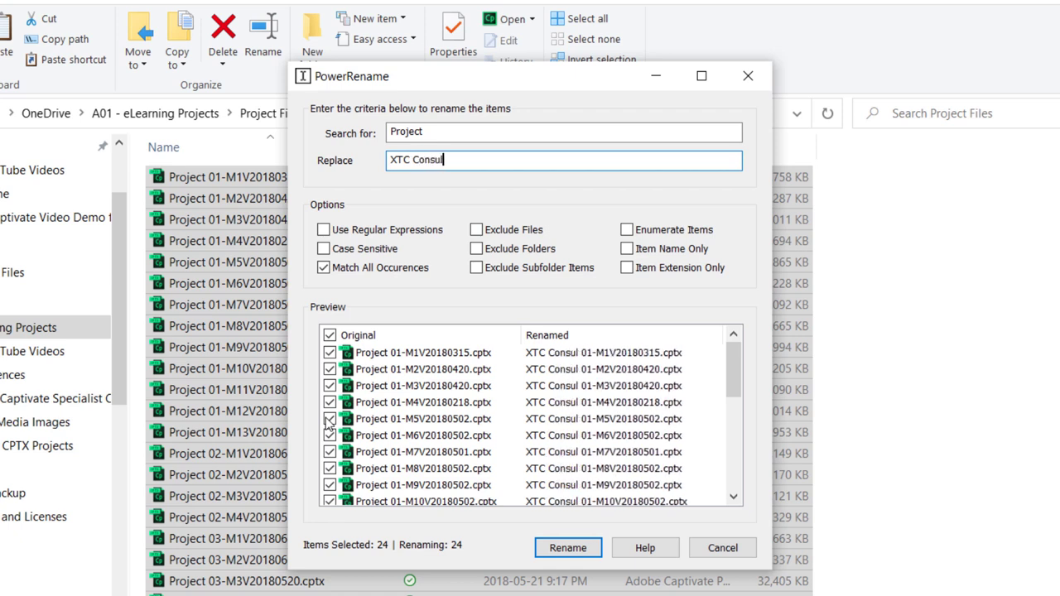
{"action": "type", "text": "ting"}
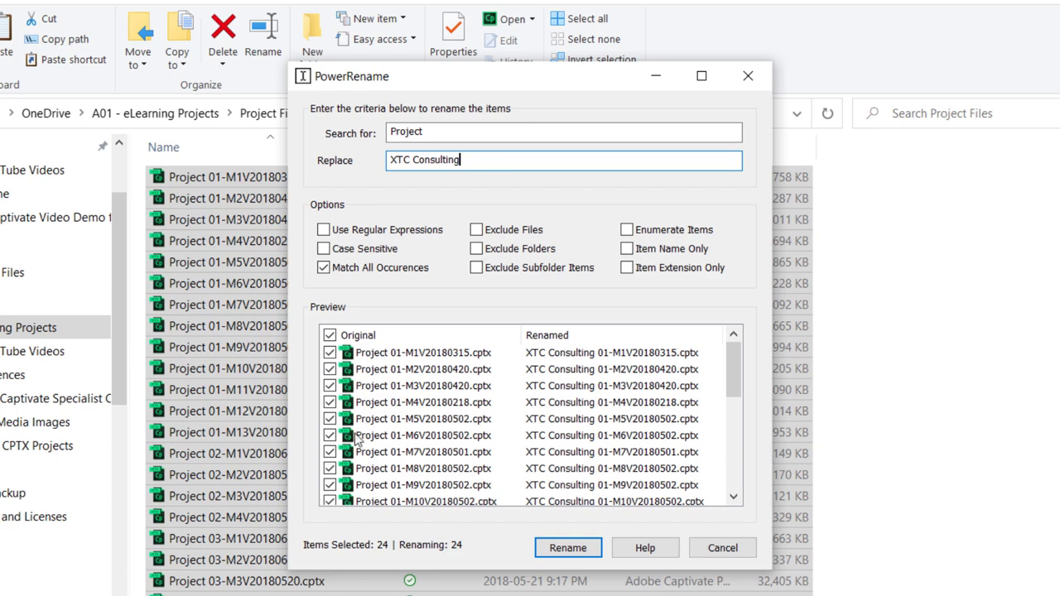
{"action": "left_click", "coordinate": [569, 544]}
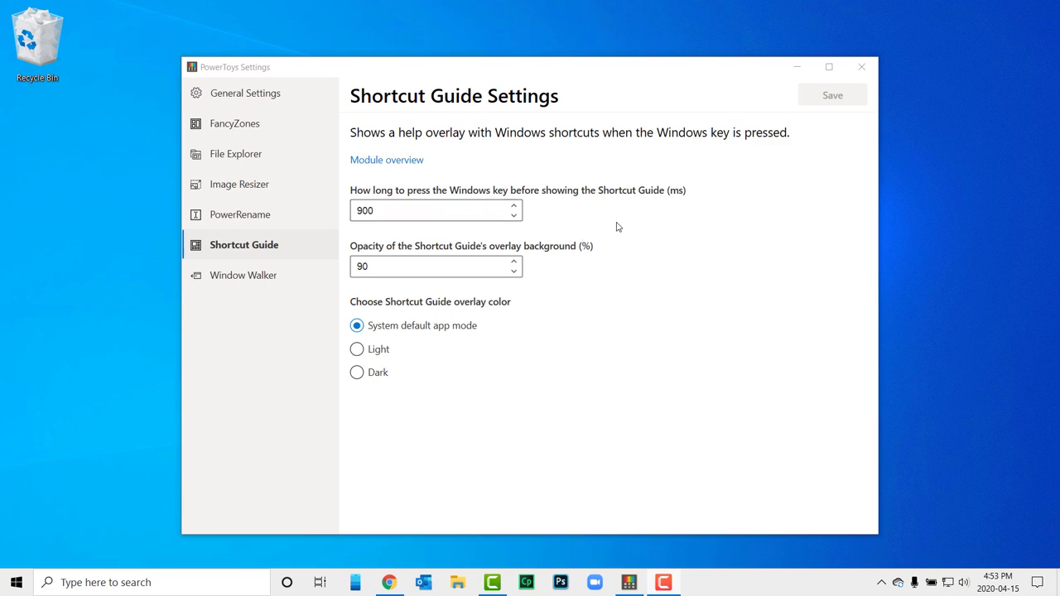
Close the PowerToys settings window and bring up the Shortcut Guide overlay on the desktop
{"action": "left_click", "coordinate": [861, 69]}
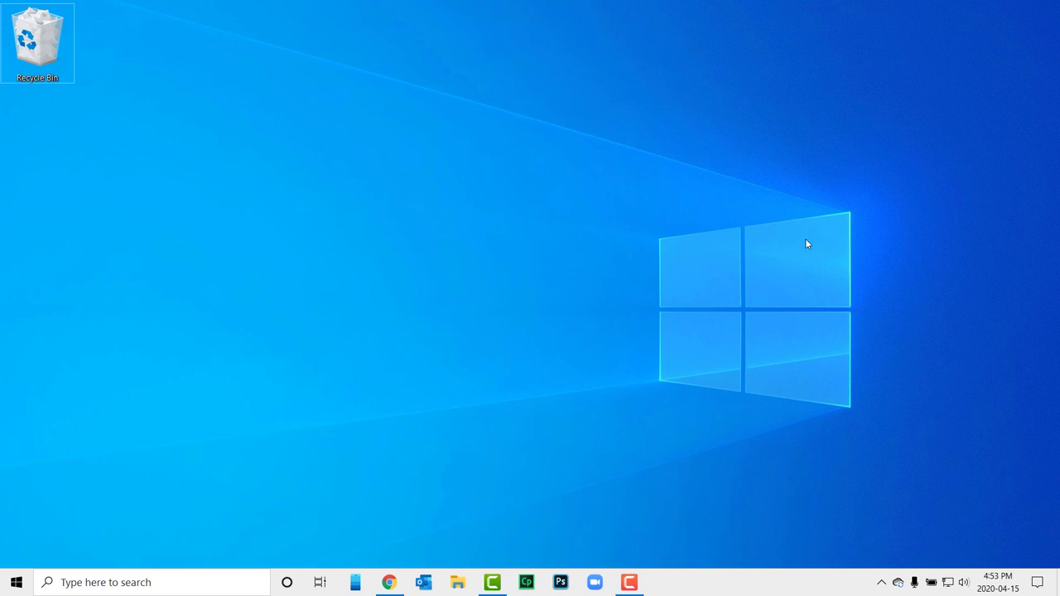
{"action": "key", "text": "super"}
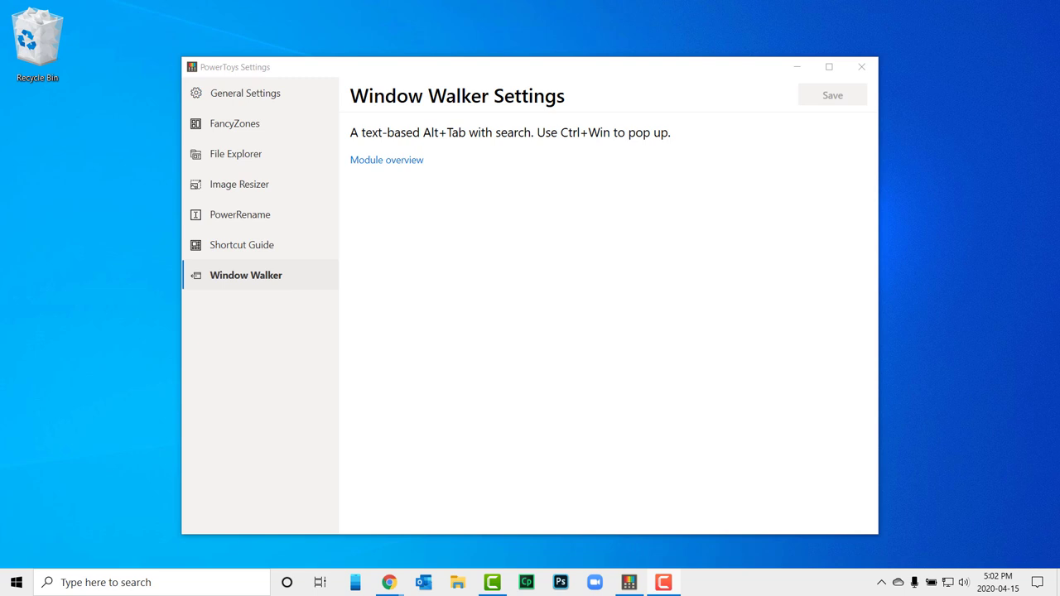
Open Window Walker, search for "chrome", go through the matching windows and switch to the Microsoft - Official Home Page window
{"action": "key", "text": "ctrl+super"}
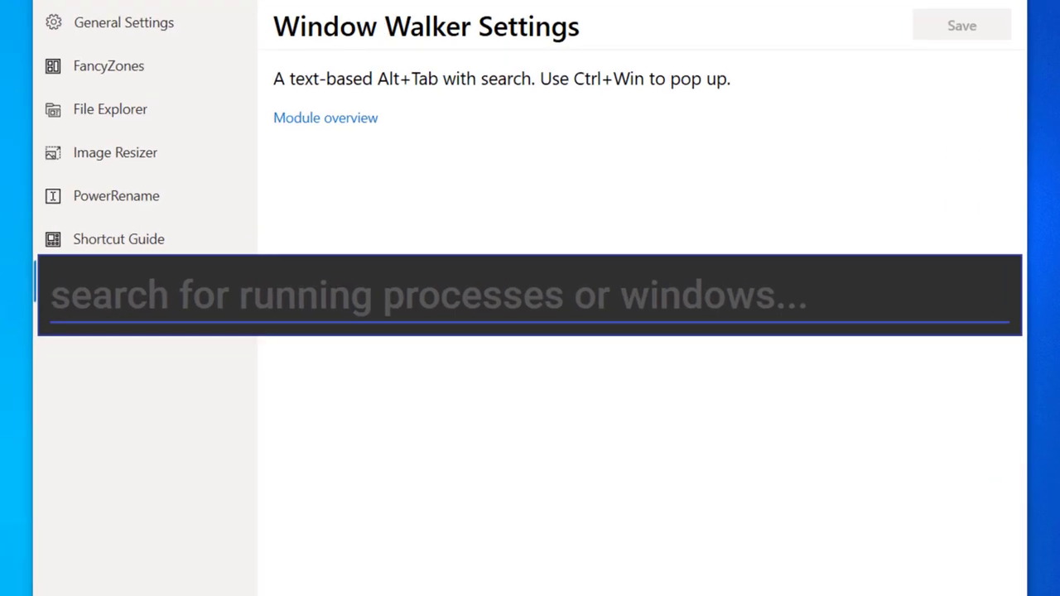
{"action": "type", "text": "chrome"}
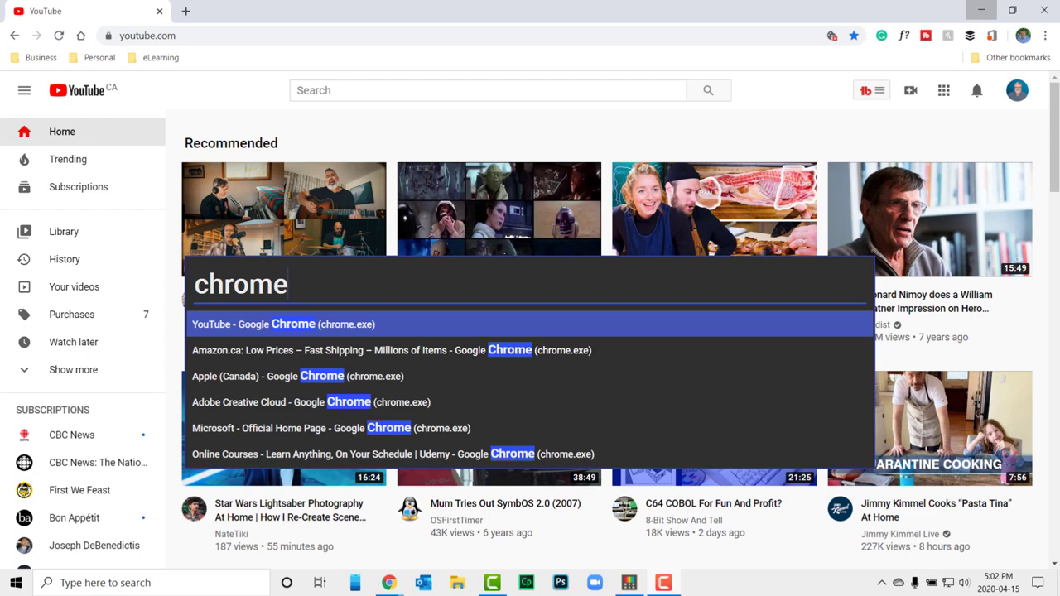
{"action": "key", "text": "Down"}
{"action": "key", "text": "Down"}
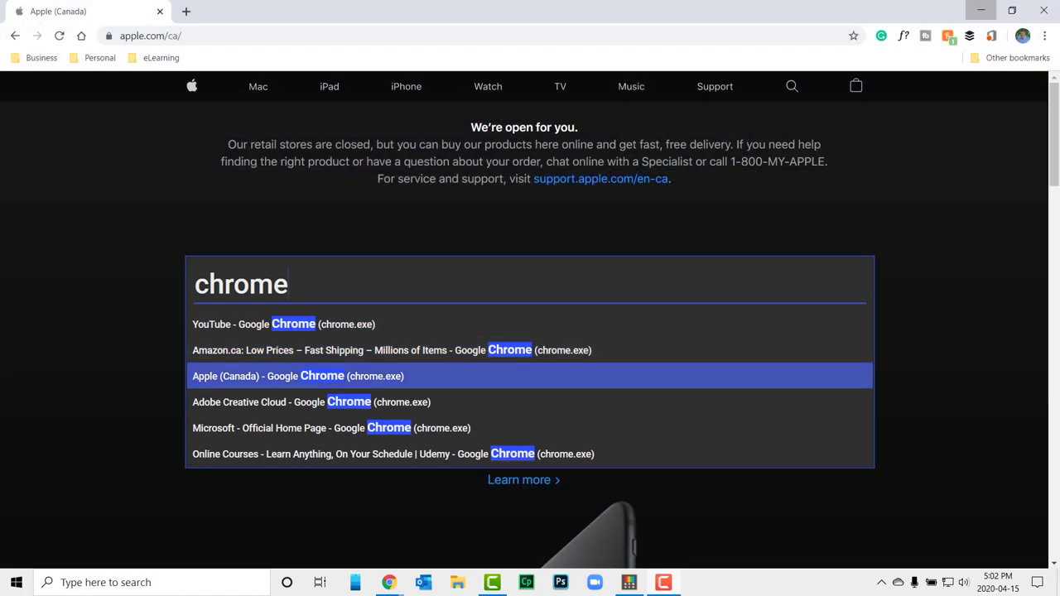
{"action": "key", "text": "Down"}
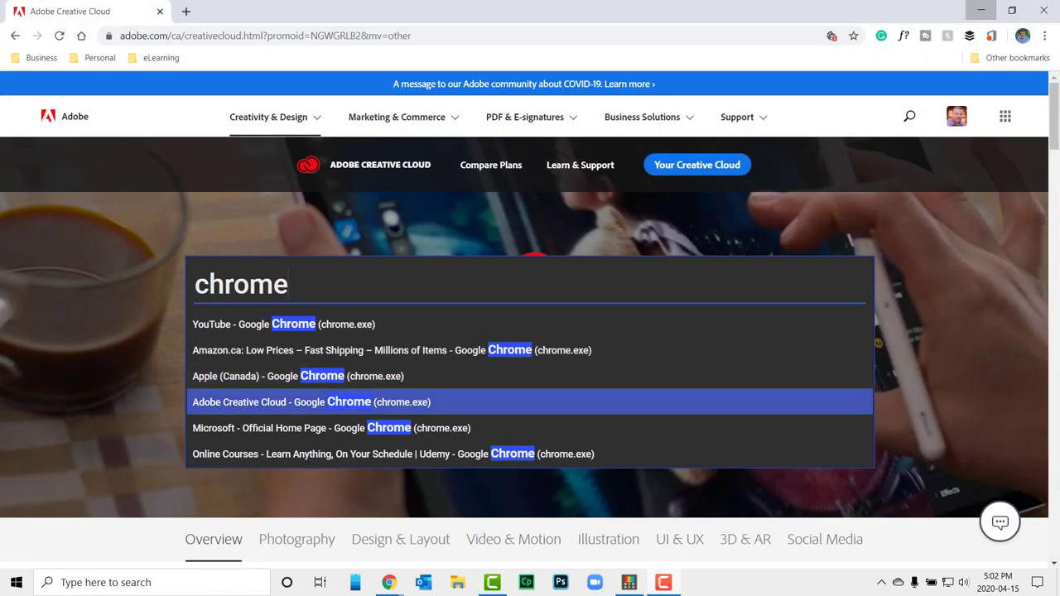
{"action": "key", "text": "Down"}
{"action": "key", "text": "Down"}
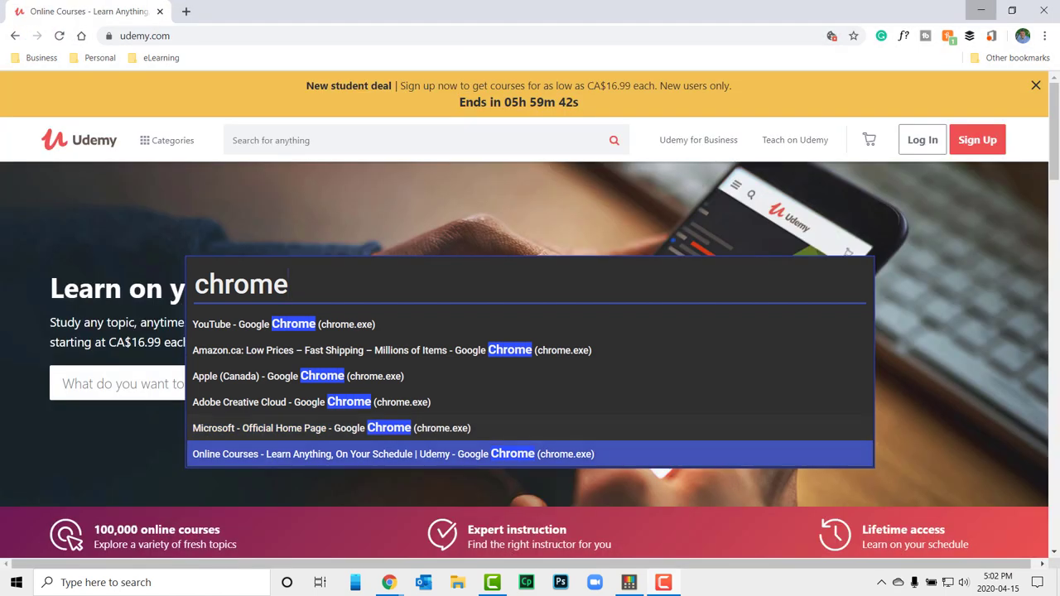
{"action": "key", "text": "Up"}
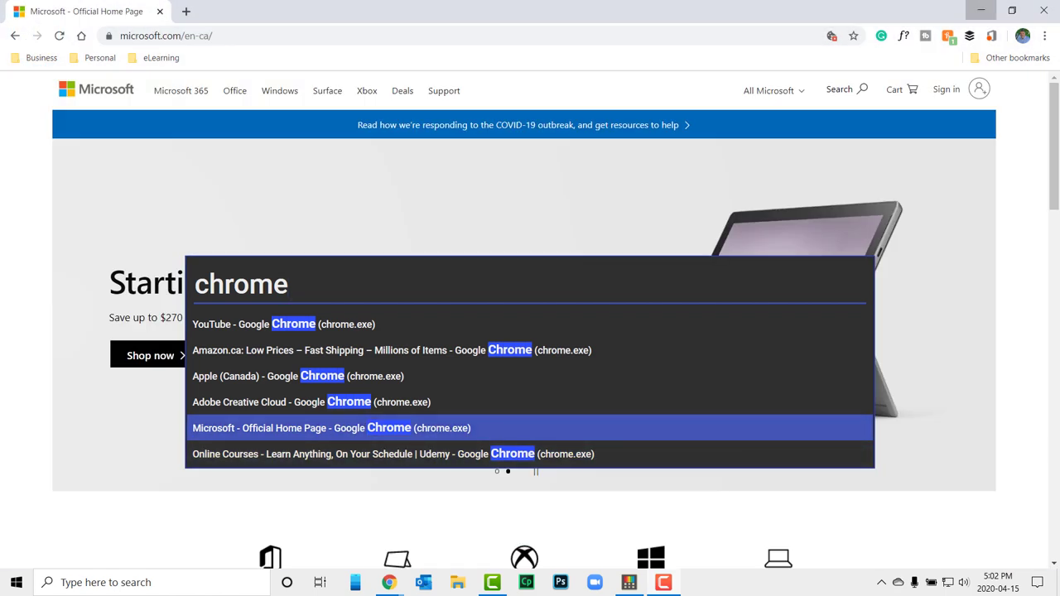
{"action": "key", "text": "Return"}
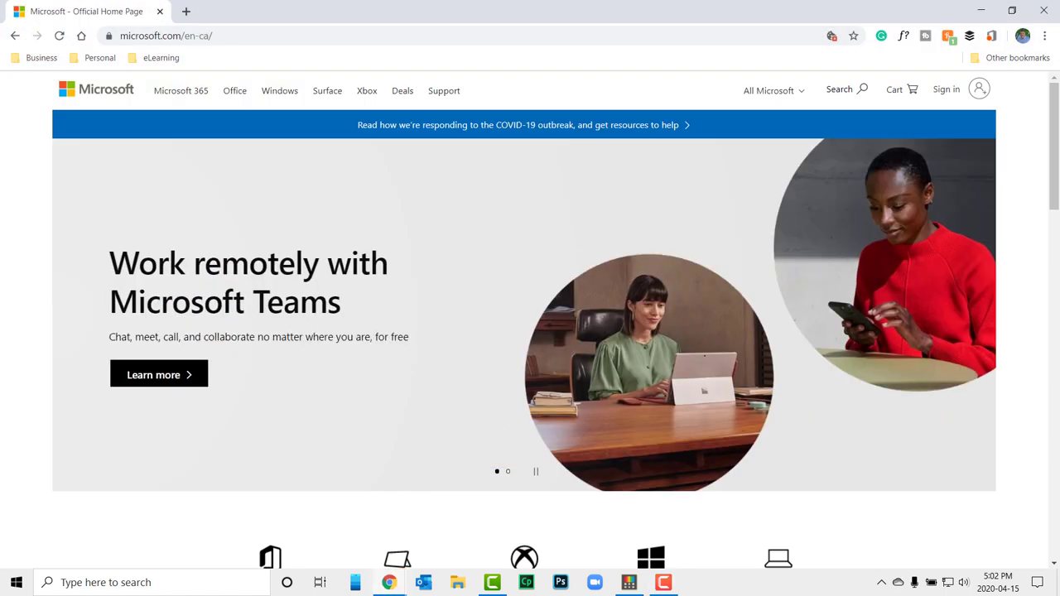